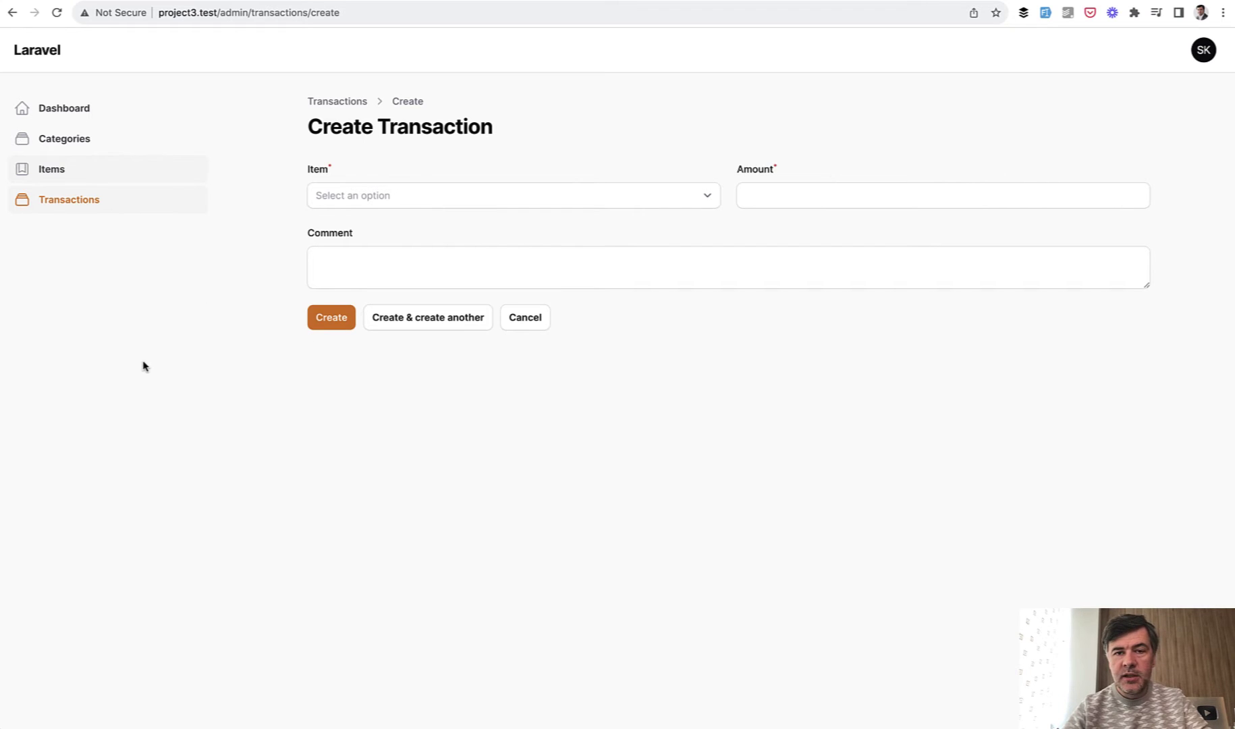
# Create a transaction for item 'voluptates non quae' with amount 123 and comment 'sdfsdfsd'.
pyautogui.hotkey('alt', 'Left')
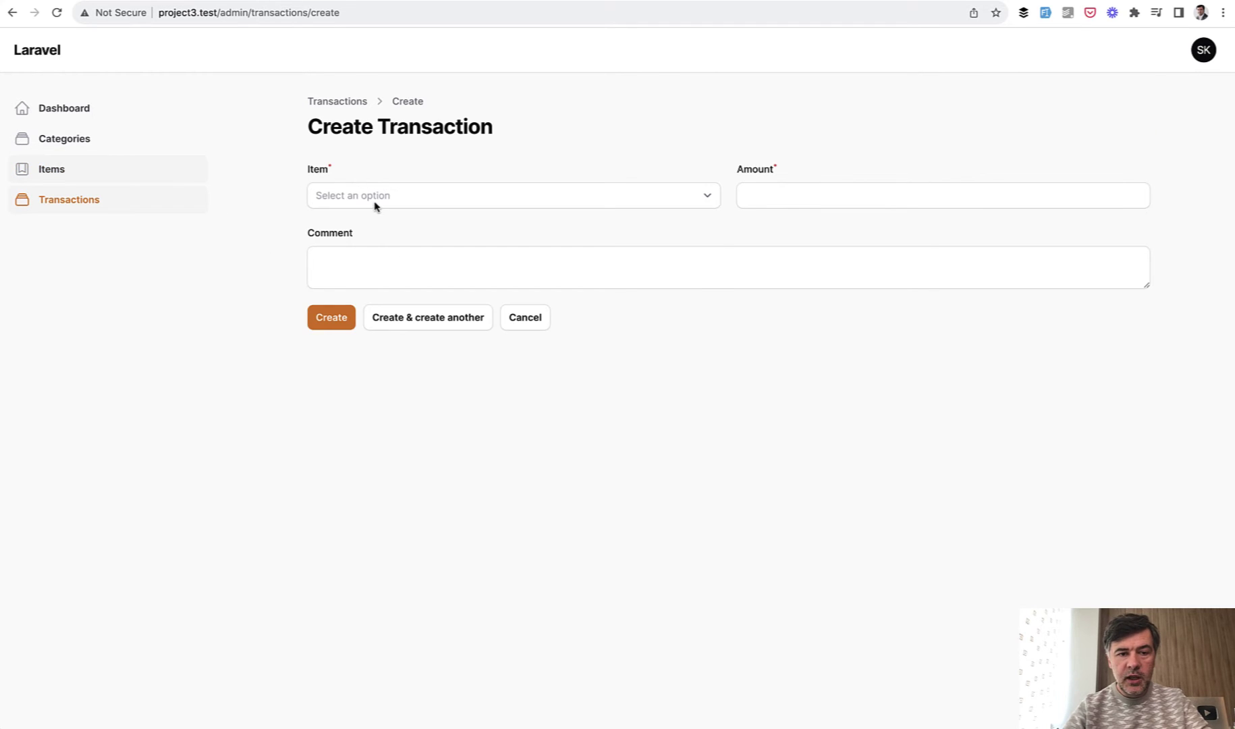
pyautogui.click(375, 196)
pyautogui.write('vol')
pyautogui.click(359, 257)
pyautogui.moveTo(941, 195)
pyautogui.click(765, 193)
pyautogui.write('123')
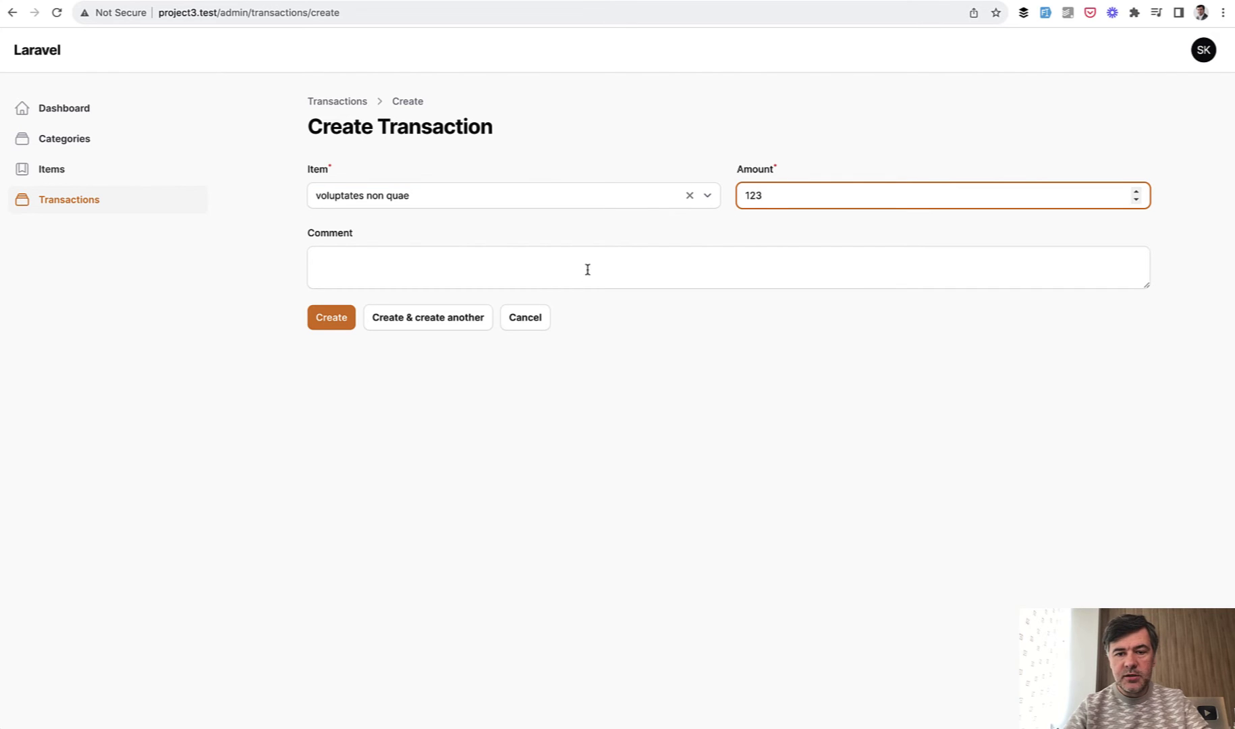
pyautogui.click(529, 276)
pyautogui.write('sdfsdfsd')
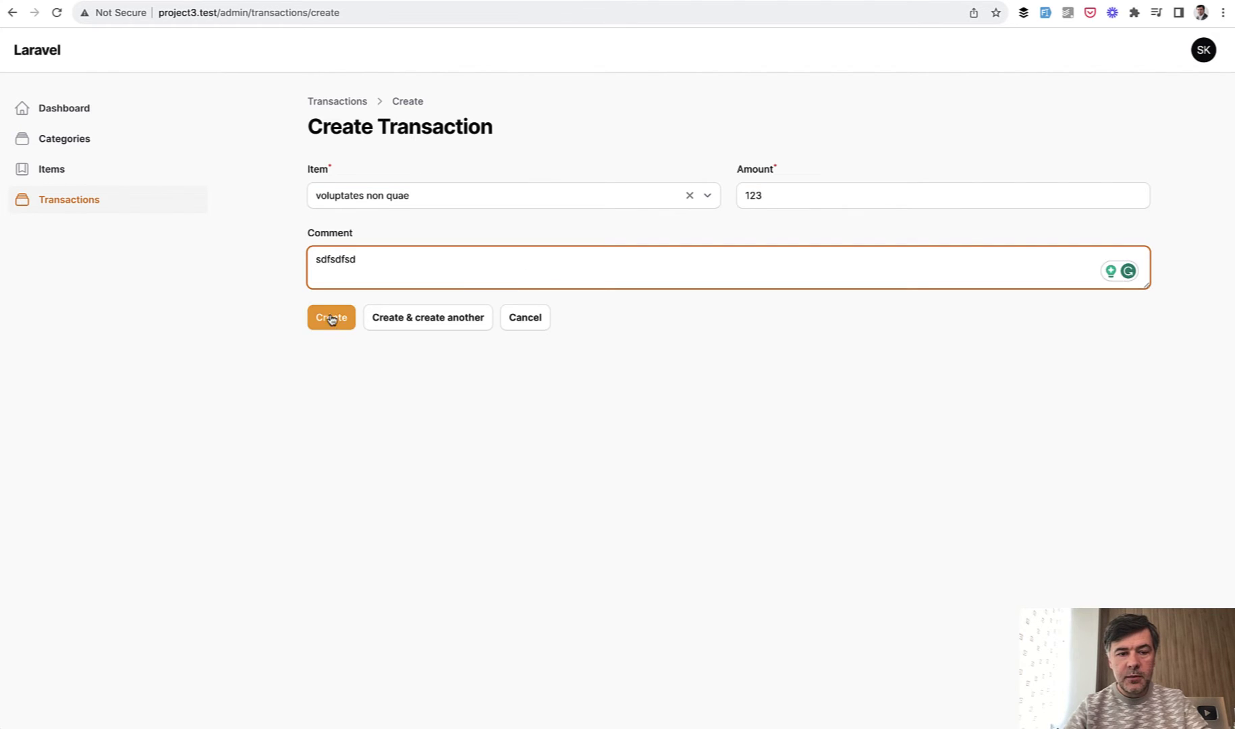
pyautogui.click(331, 317)
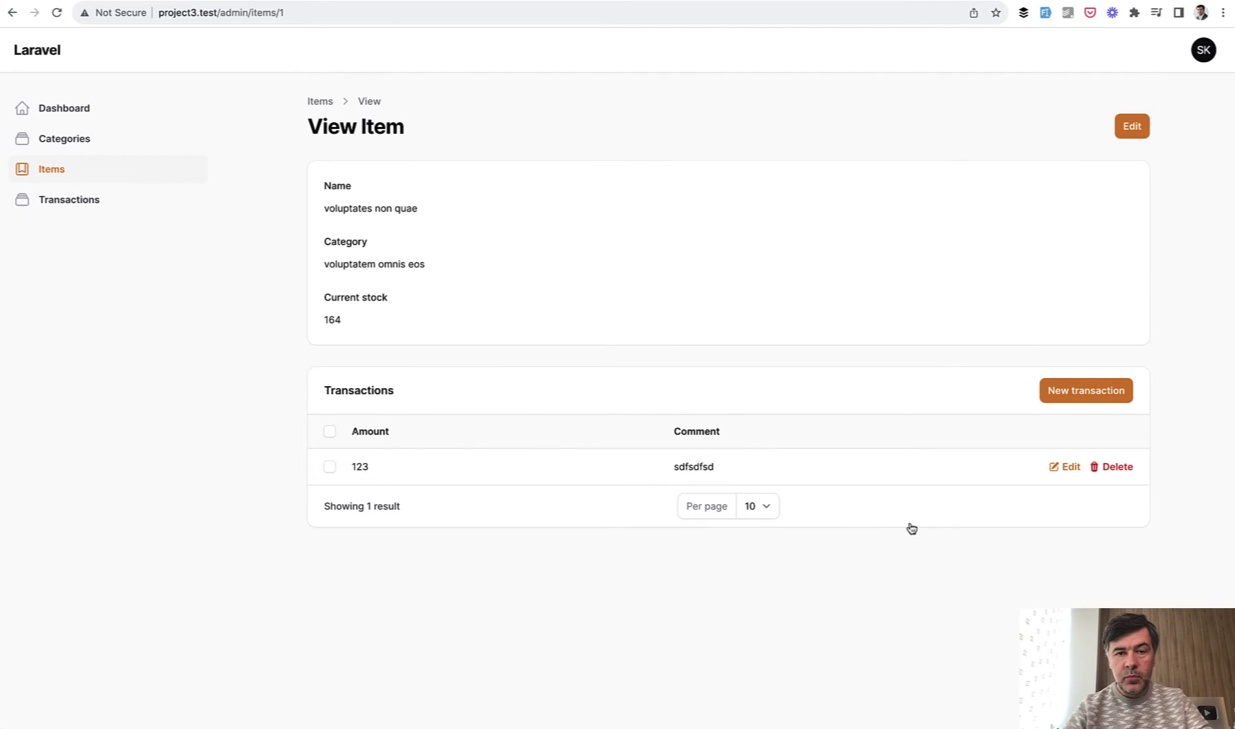
# Add a -45 transaction with comment 'rtretgreg' through the item page's New transaction modal.
pyautogui.click(1077, 390)
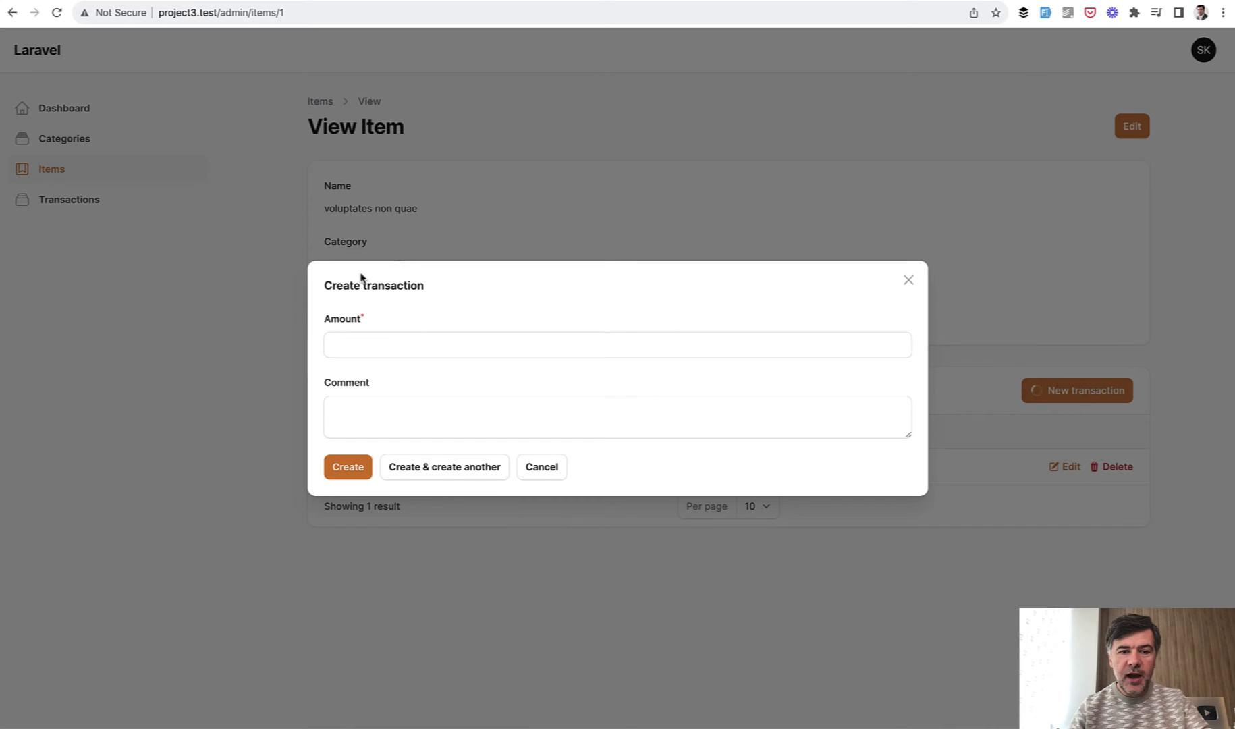
pyautogui.click(351, 344)
pyautogui.write('-45')
pyautogui.click(355, 413)
pyautogui.write('rtretgreg')
pyautogui.click(347, 466)
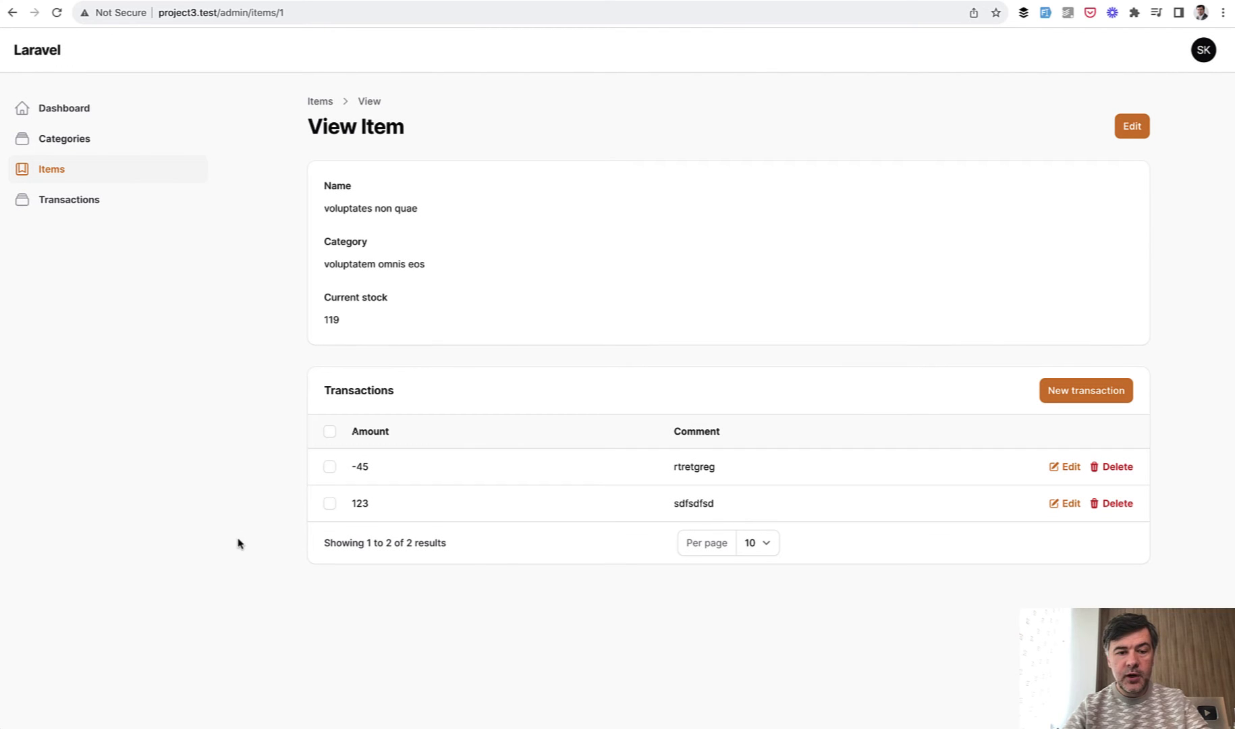
pyautogui.press('super+Tab')
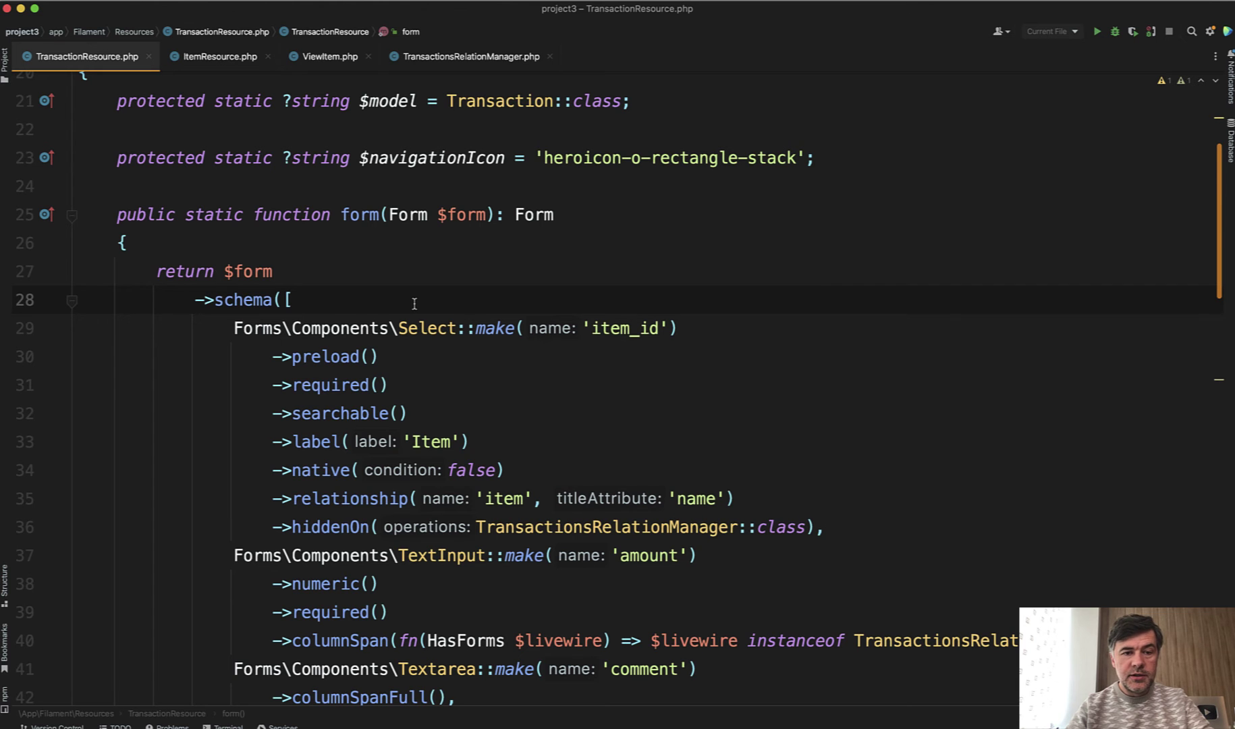
pyautogui.moveTo(350, 413)
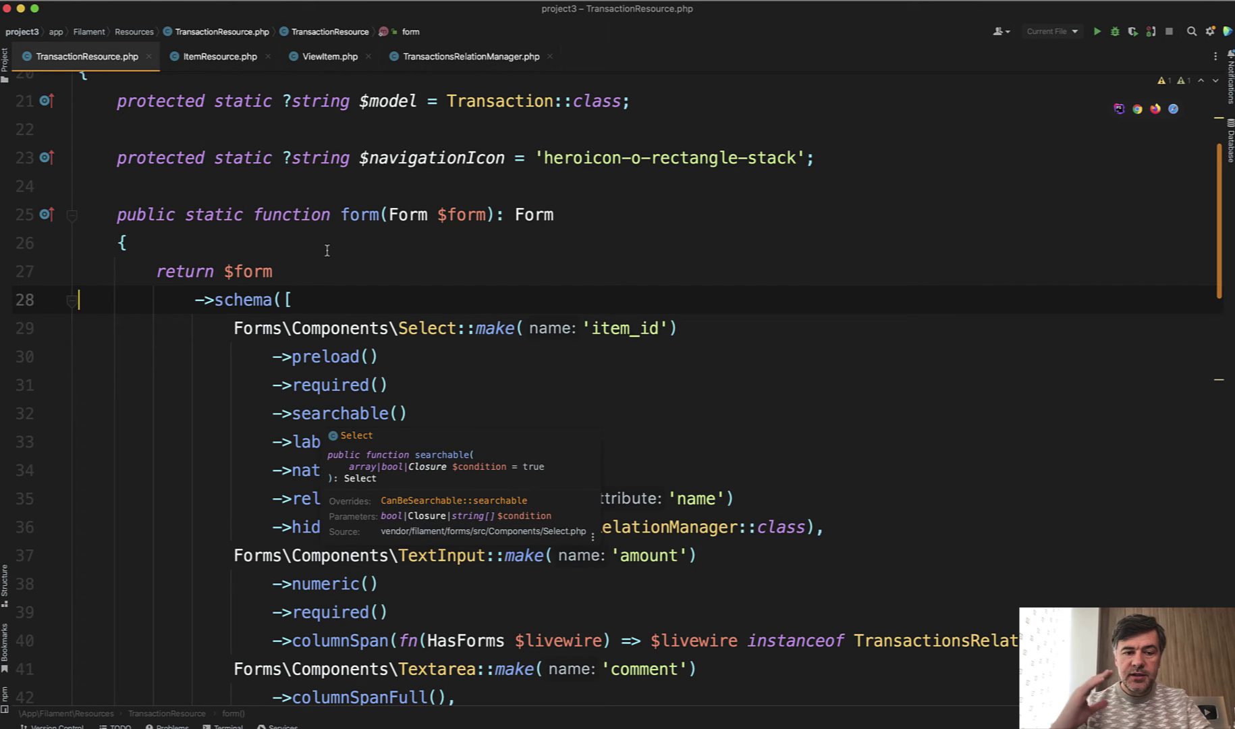
pyautogui.scroll(-4, 326, 250)
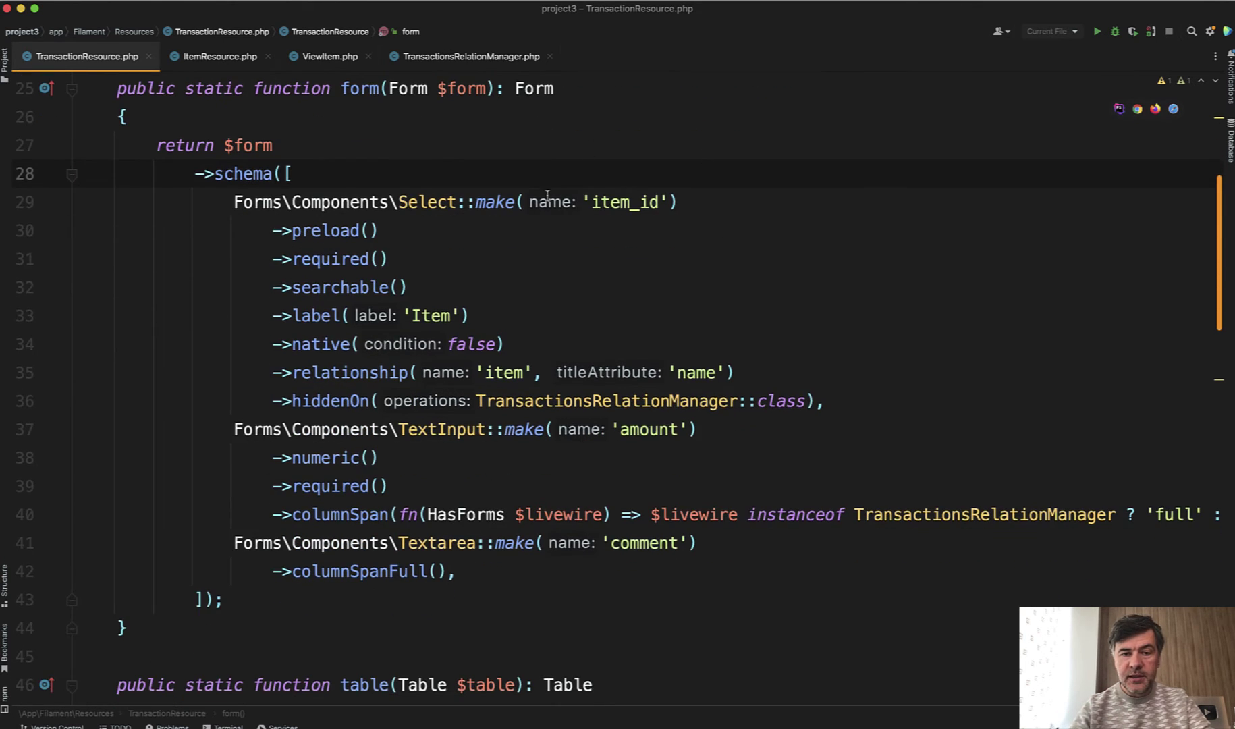
pyautogui.scroll(-4, 509, 248)
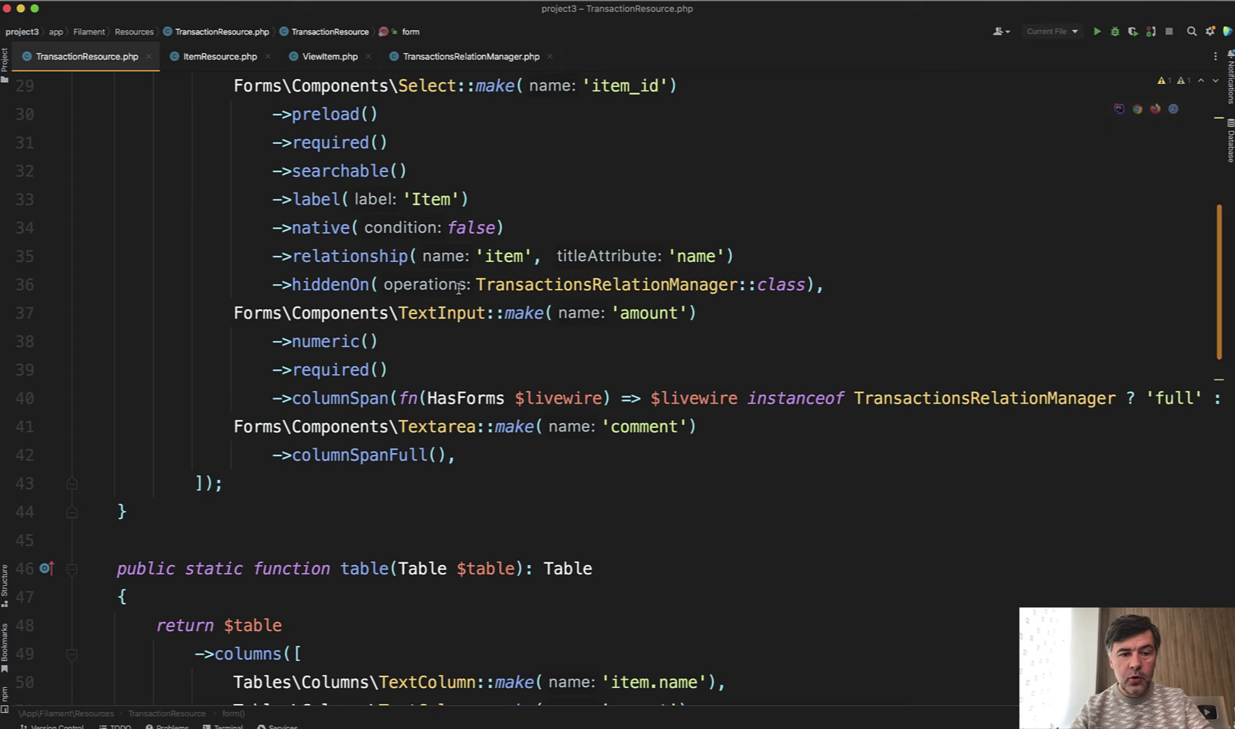
pyautogui.click(306, 284)
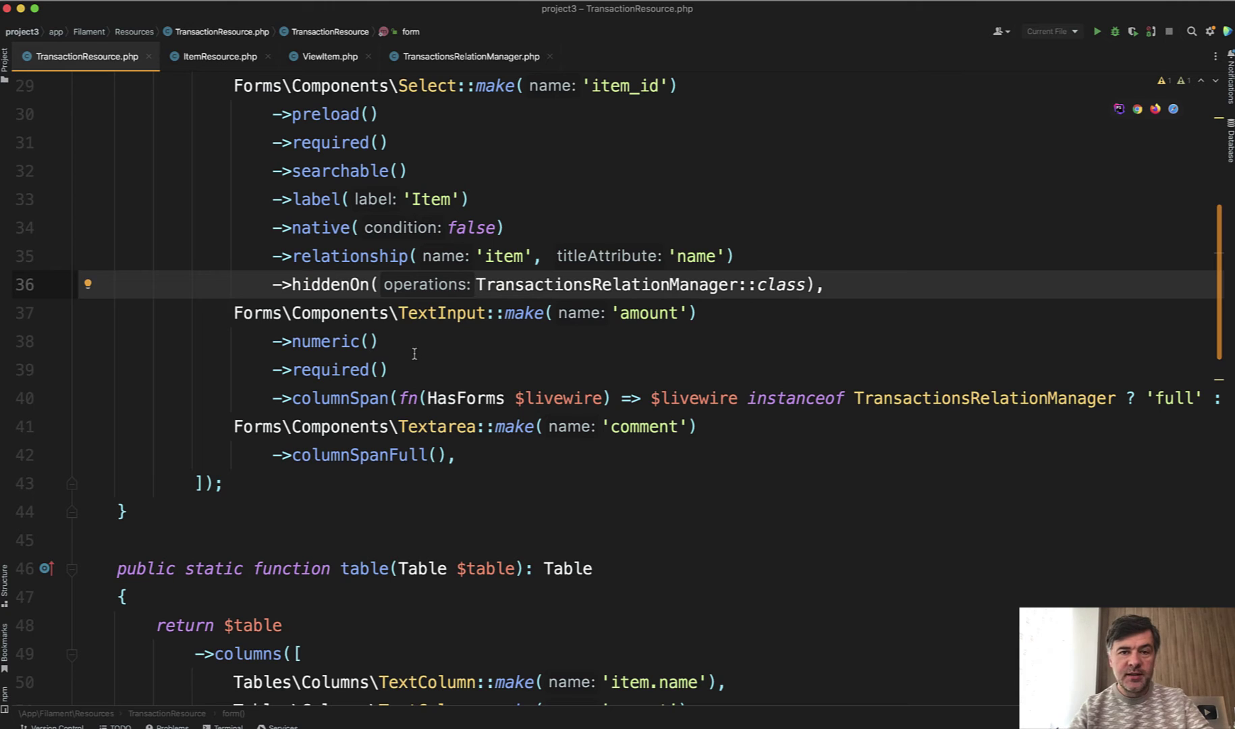
# In ItemResource.php, go to the ViewItem declaration referenced in getPages().
pyautogui.click(200, 63)
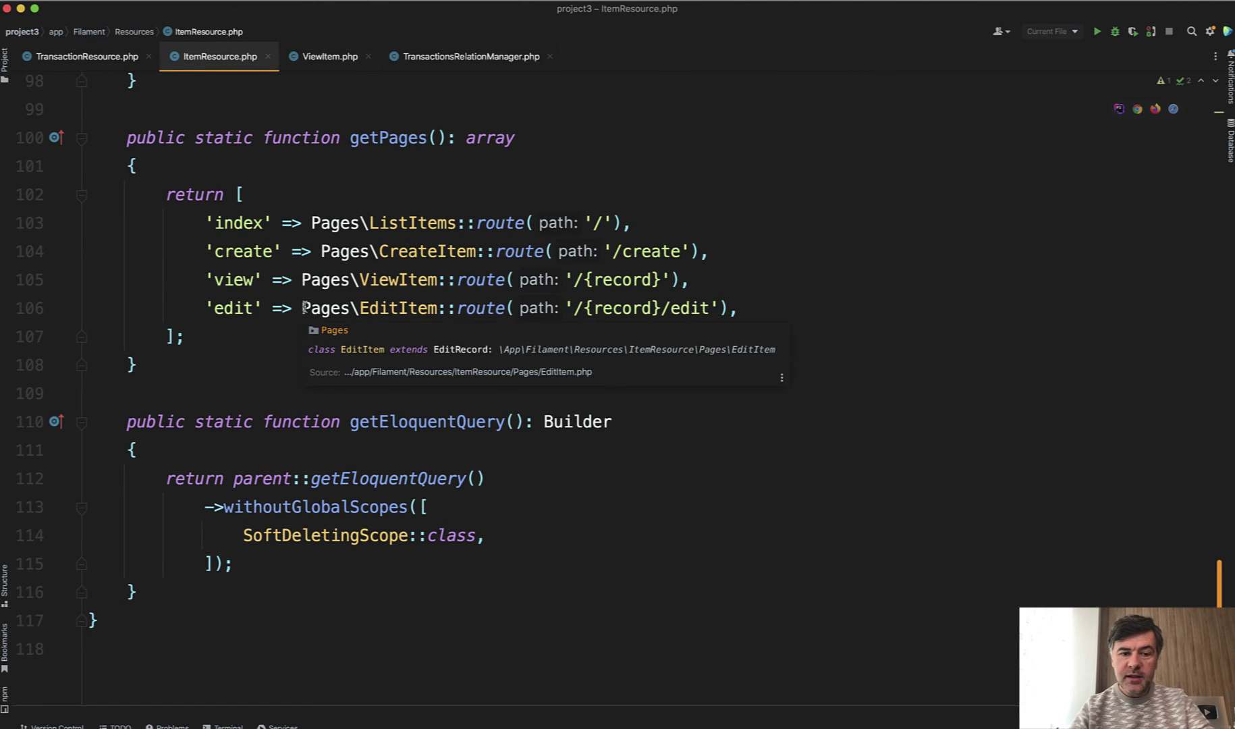
pyautogui.keyDown('super'); pyautogui.click(394, 278); pyautogui.keyUp('super')
pyautogui.scroll(-2, 404, 316)
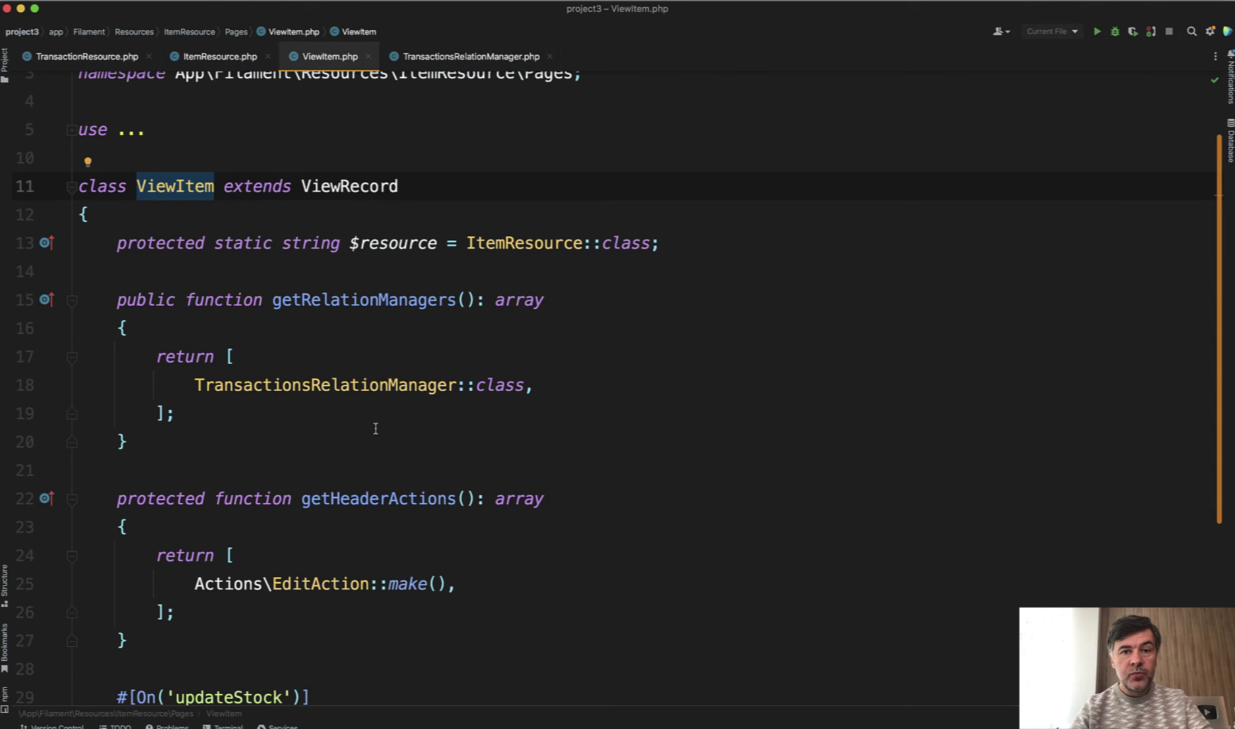
# Go to the TransactionsRelationManager declaration from ViewItem.php.
pyautogui.keyDown('super'); pyautogui.click(336, 385); pyautogui.keyUp('super')
pyautogui.scroll(-5, 330, 432)
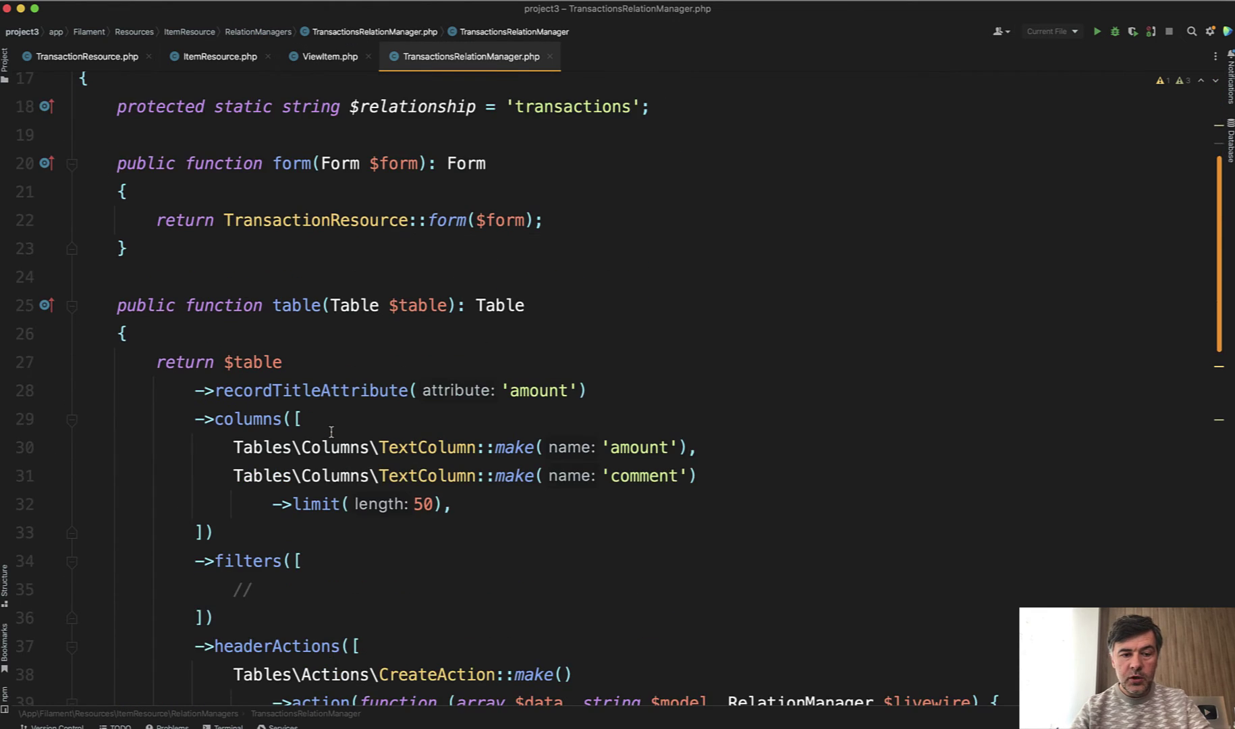
pyautogui.scroll(-4, 331, 432)
pyautogui.scroll(-1, 400, 488)
pyautogui.scroll(-2, 400, 488)
pyautogui.scroll(-3, 400, 488)
pyautogui.scroll(-2, 400, 488)
pyautogui.scroll(-2, 400, 488)
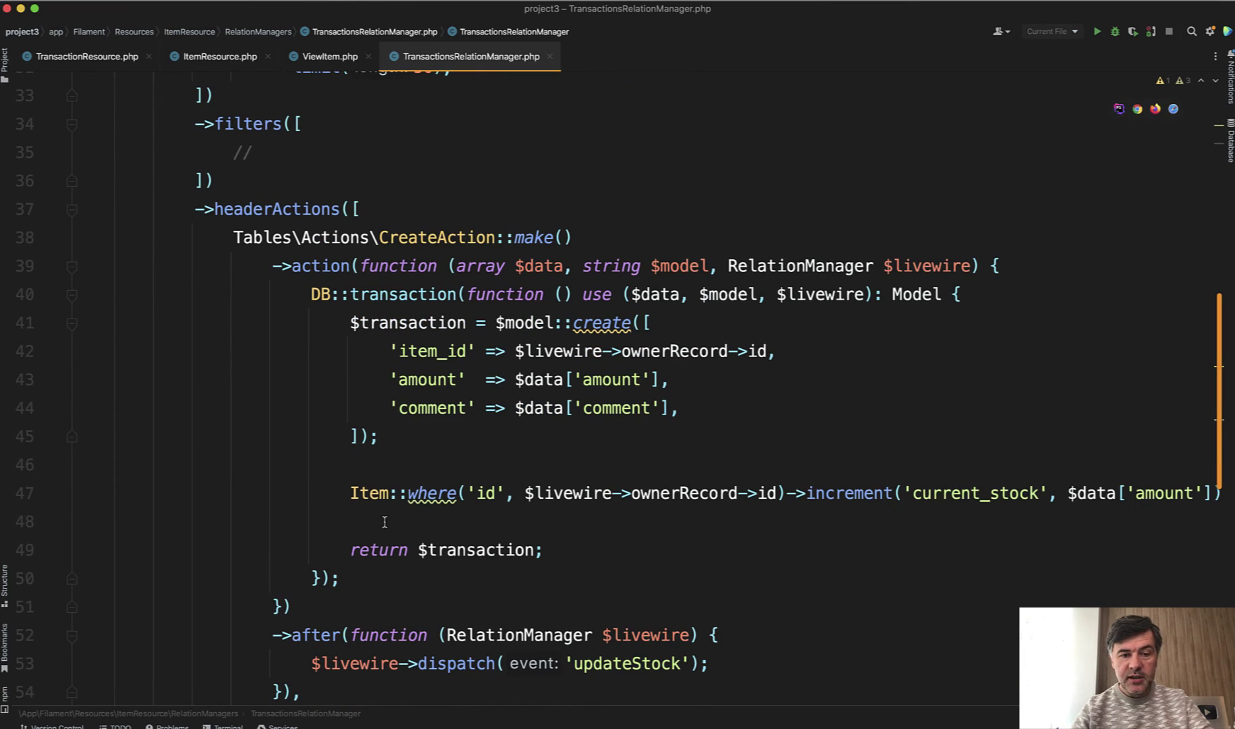
pyautogui.scroll(-3, 384, 522)
pyautogui.scroll(-1, 384, 522)
pyautogui.scroll(1, 453, 466)
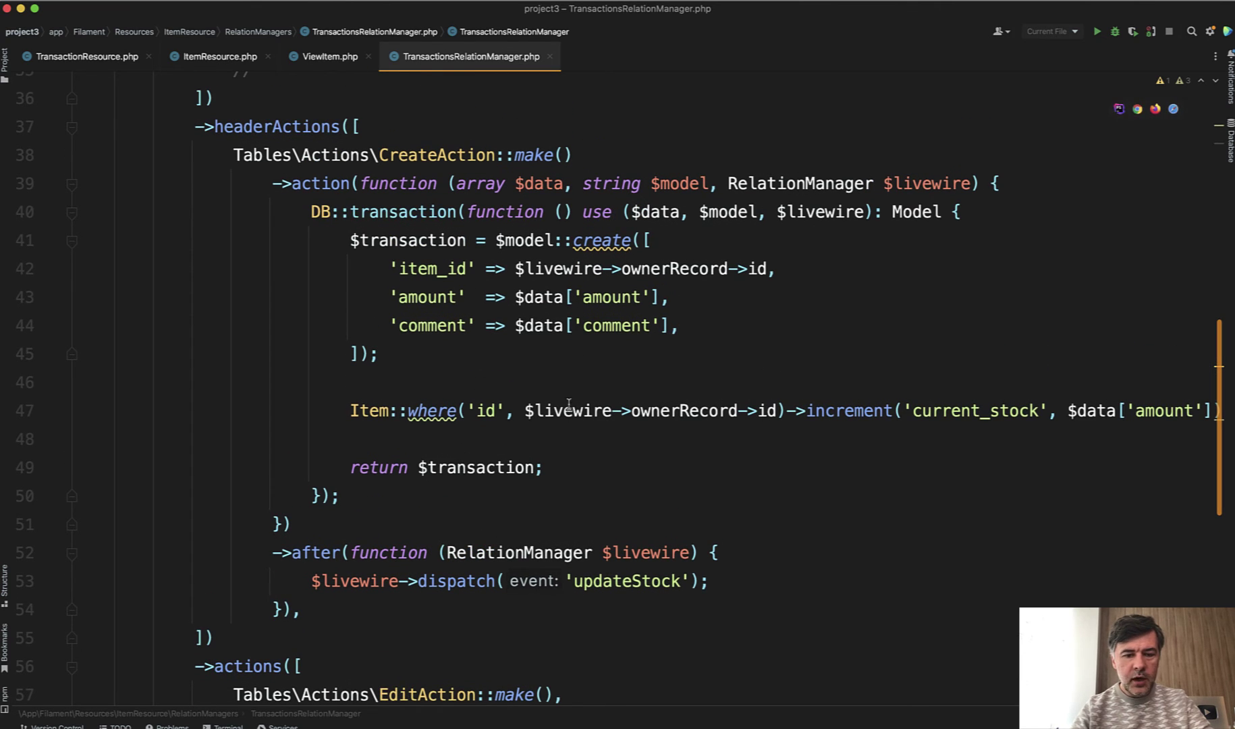
pyautogui.moveTo(576, 411)
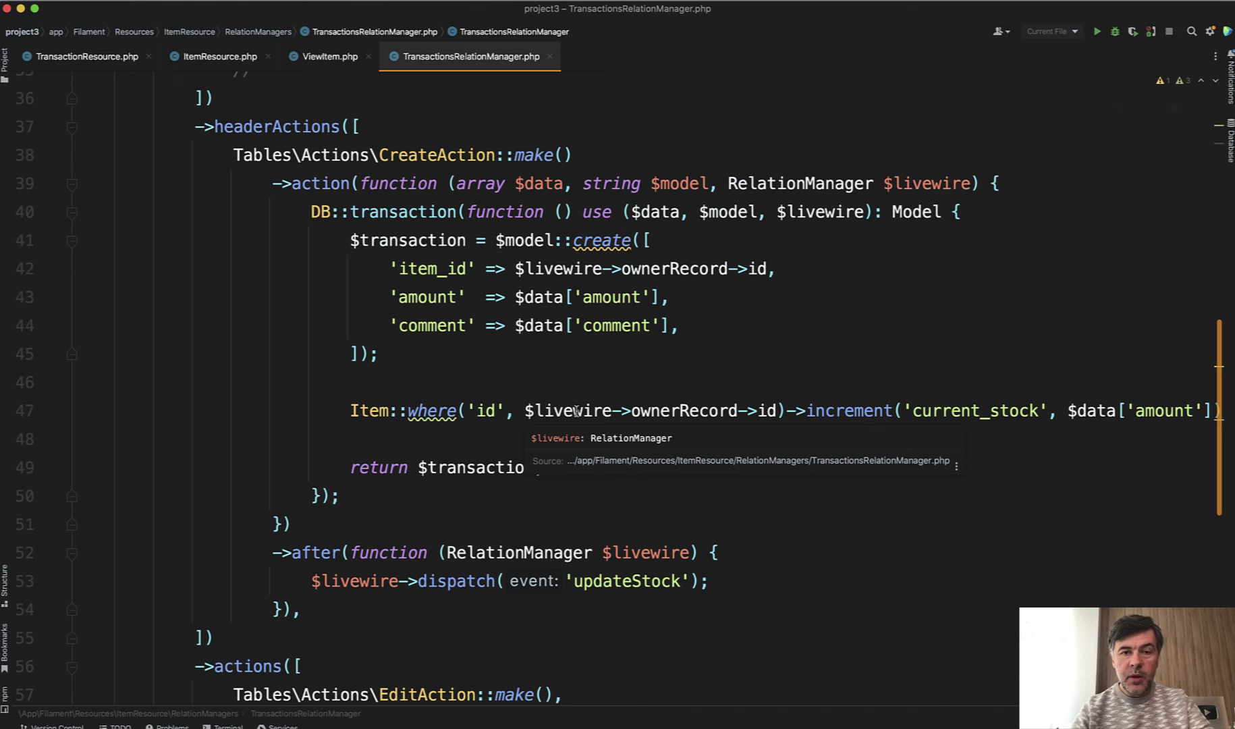
pyautogui.scroll(3, 575, 410)
pyautogui.scroll(3, 575, 411)
pyautogui.scroll(3, 575, 411)
pyautogui.scroll(2, 575, 410)
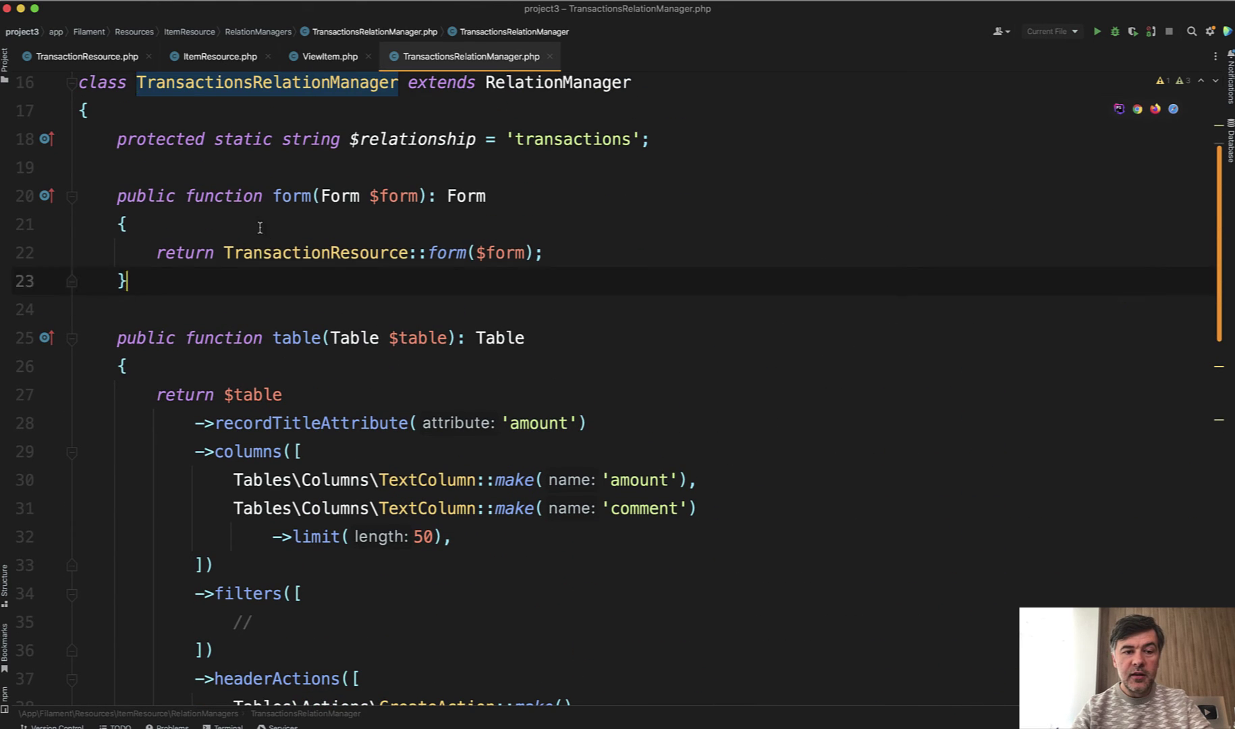
pyautogui.moveTo(125, 281); pyautogui.dragTo(256, 223)
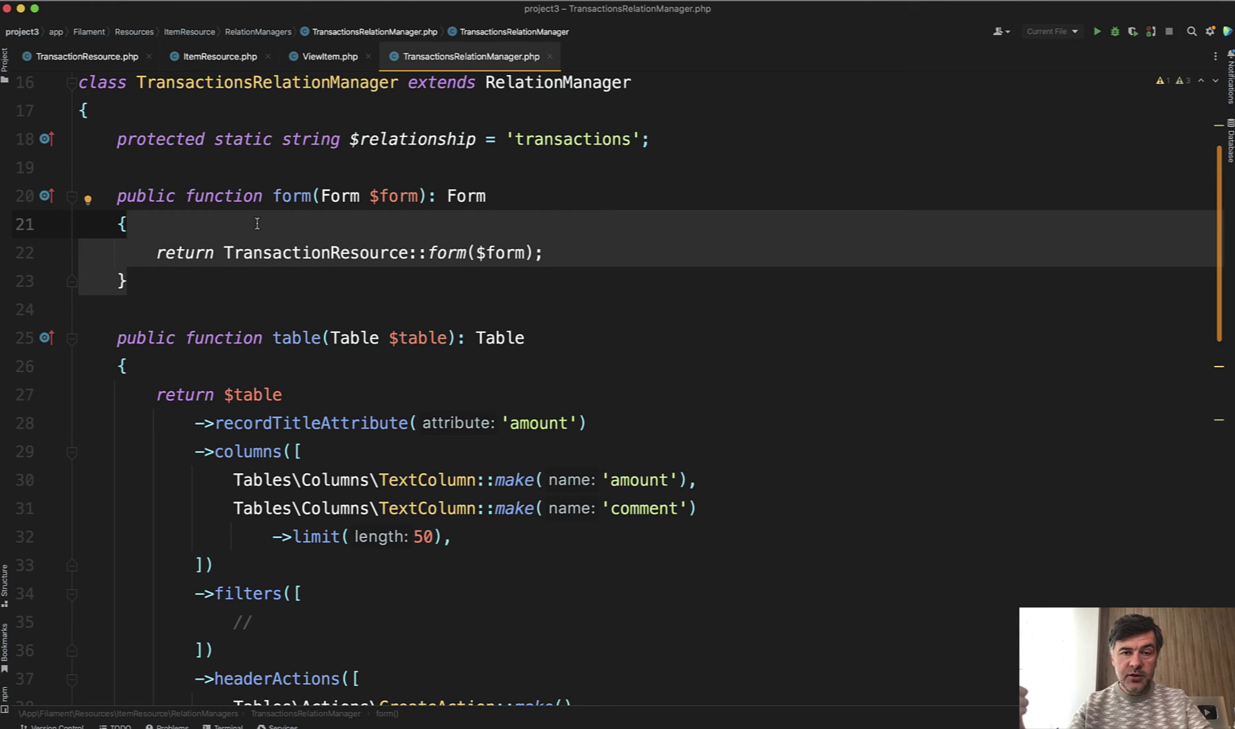
# Follow form()'s TransactionResource reference to the form schema in TransactionResource.php.
pyautogui.click(523, 270)
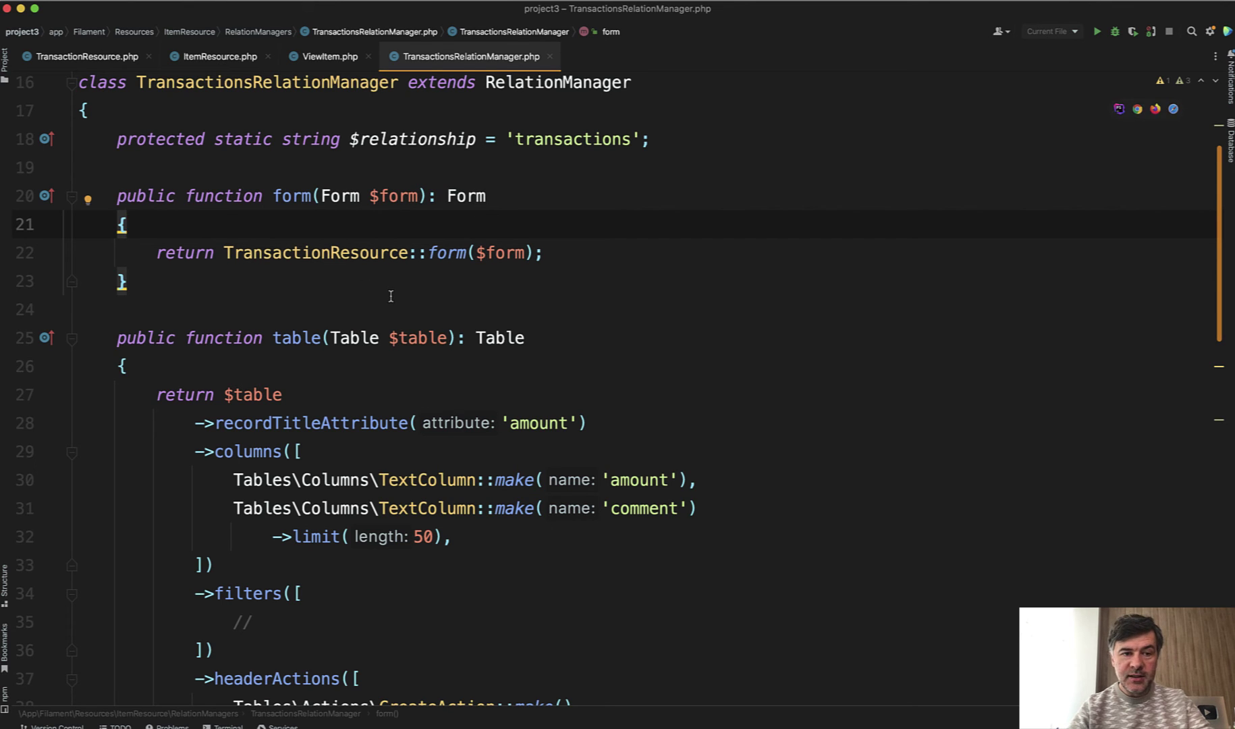
pyautogui.click(336, 254)
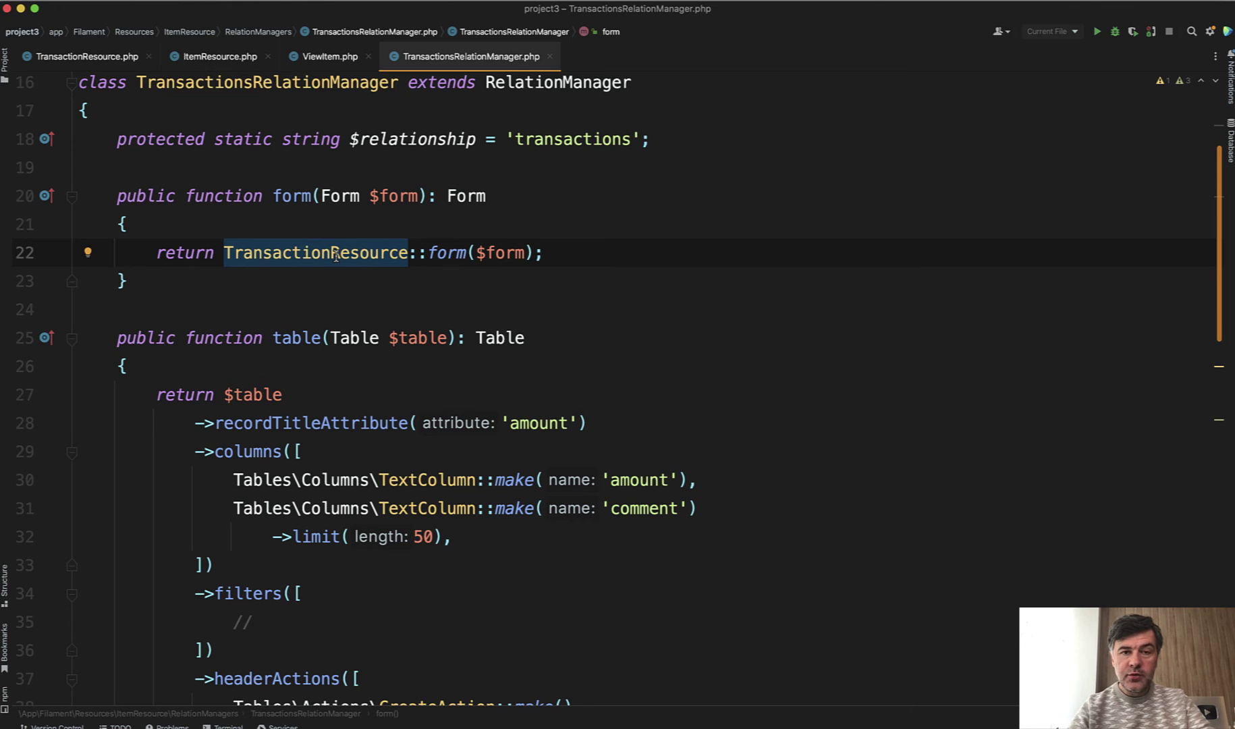
pyautogui.click(104, 58)
pyautogui.click(348, 286)
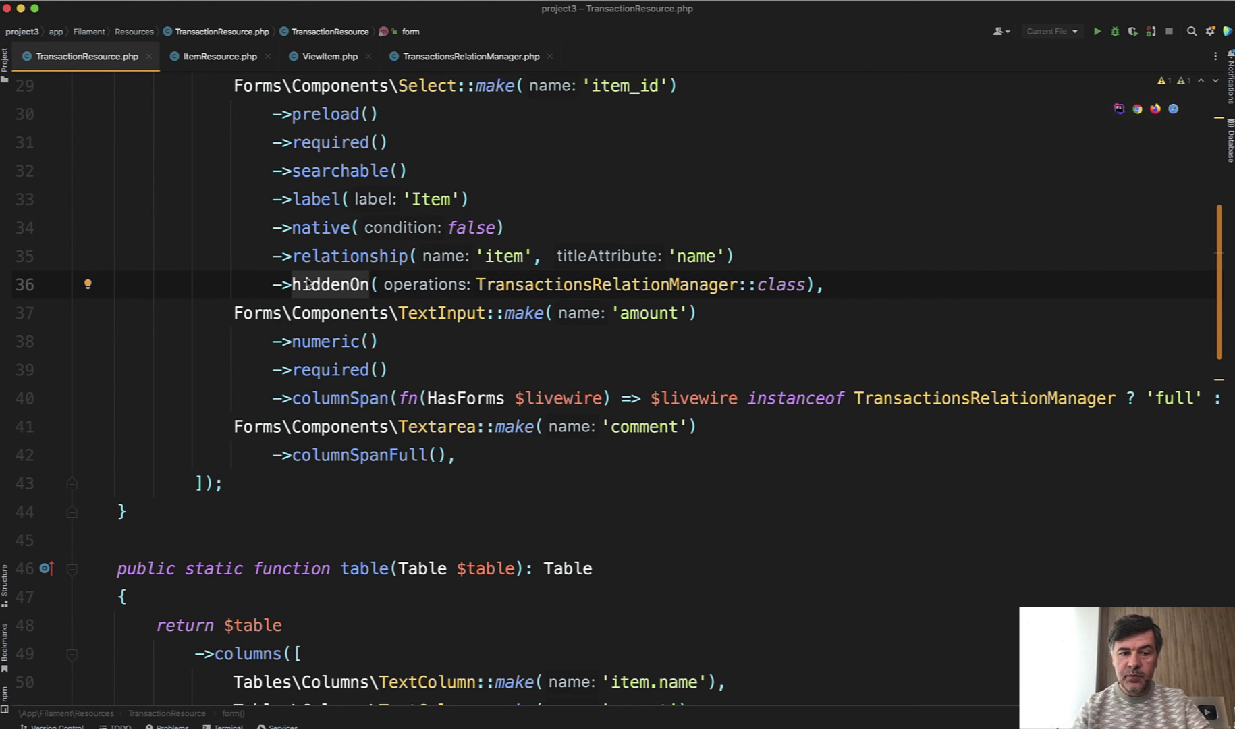
pyautogui.moveTo(294, 284); pyautogui.dragTo(357, 284)
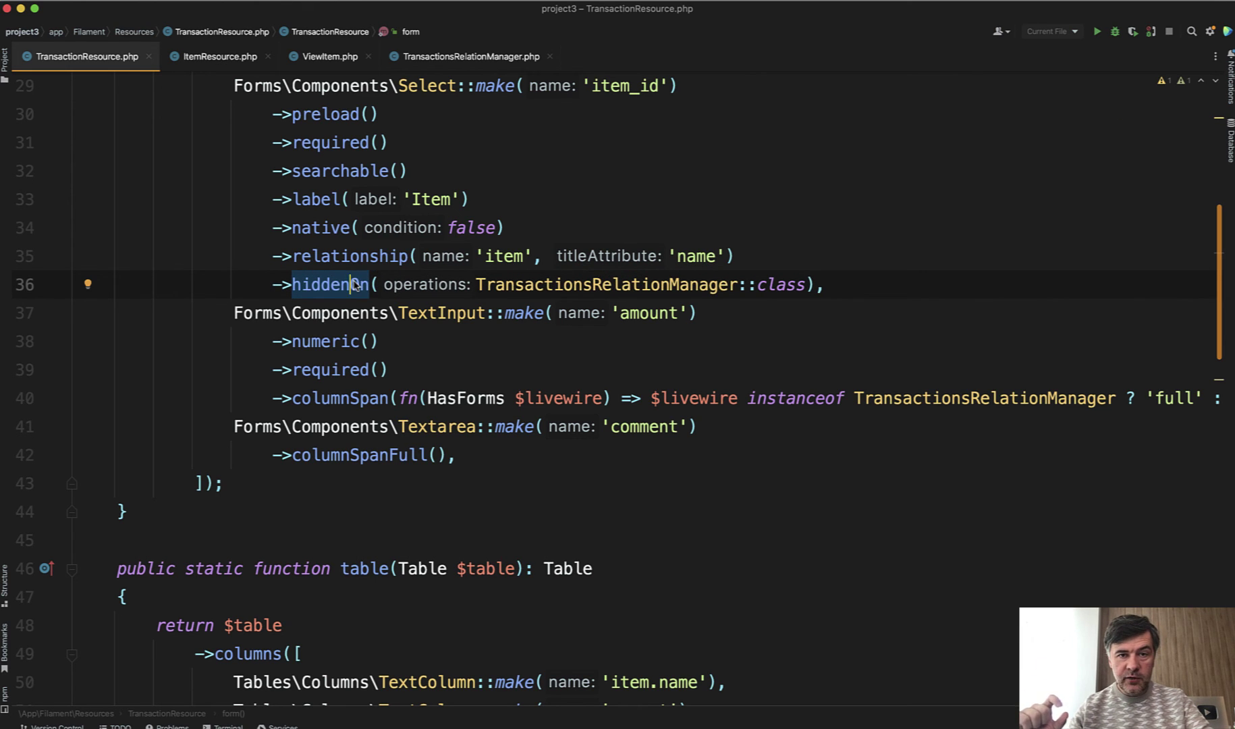
pyautogui.click(505, 284)
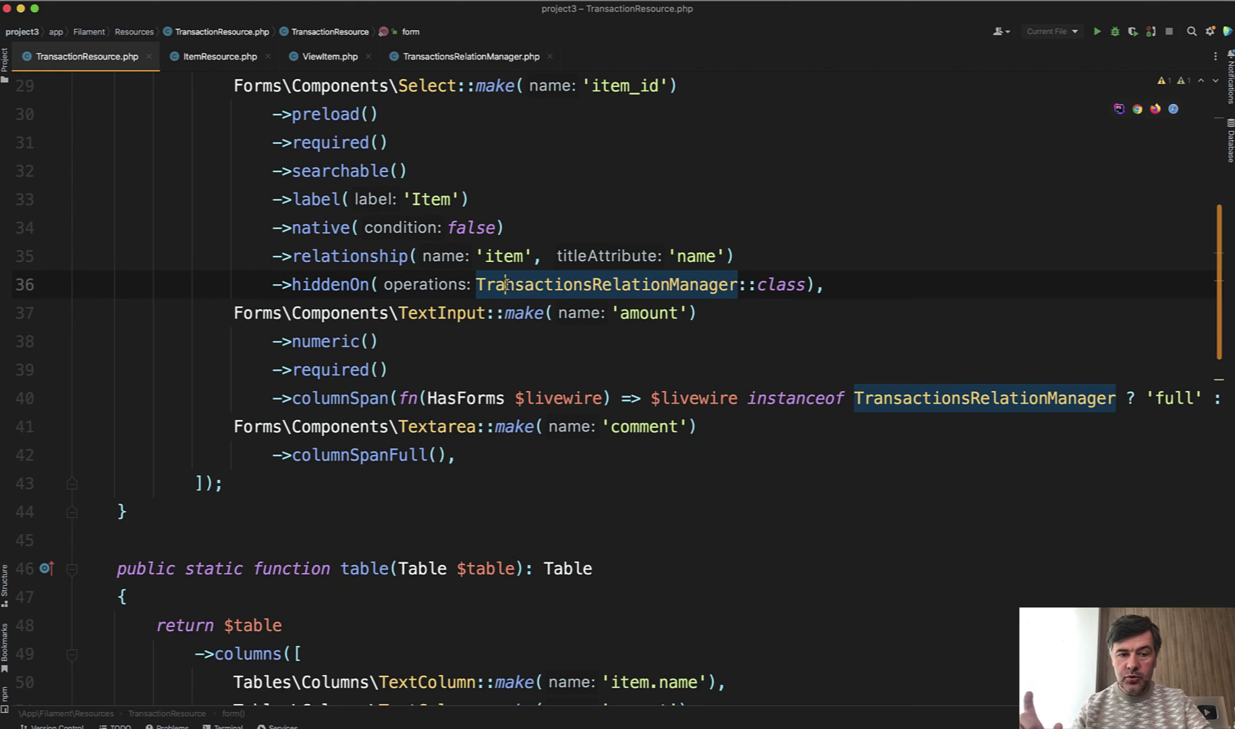